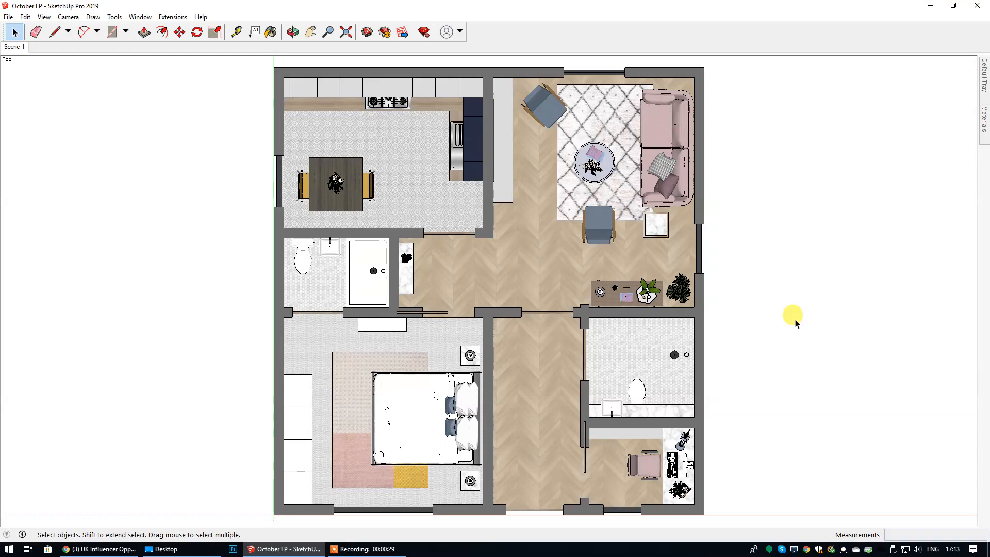
Draw a line about 330 mm long across the long living room wall unit from its front edge's midpoint, splitting it in half
{"action": "scroll", "coordinate": [453, 227], "scroll_direction": "up", "scroll_amount": 3}
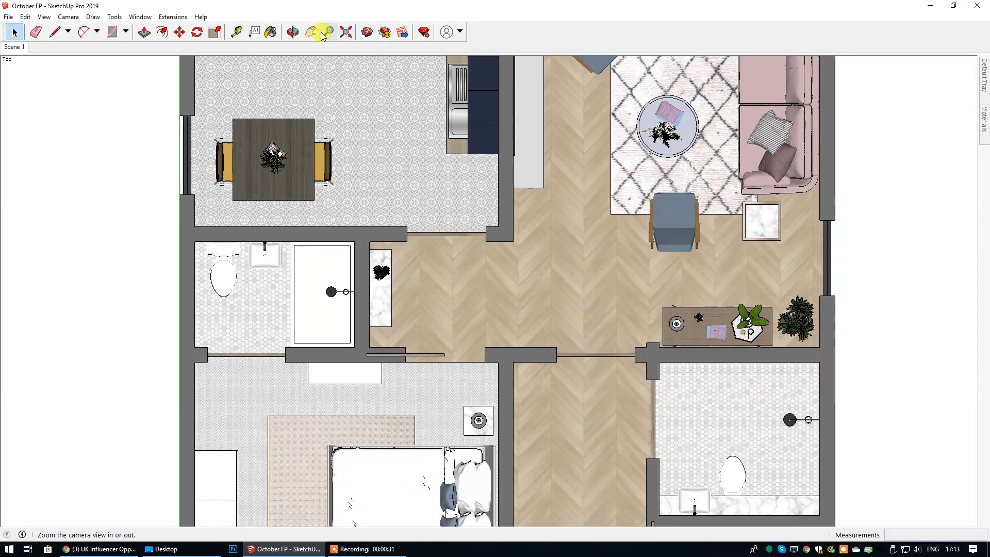
{"action": "left_click", "coordinate": [311, 32]}
{"action": "left_click_drag", "start_coordinate": [448, 126], "coordinate": [436, 283]}
{"action": "scroll", "coordinate": [435, 293], "scroll_direction": "up", "scroll_amount": 3}
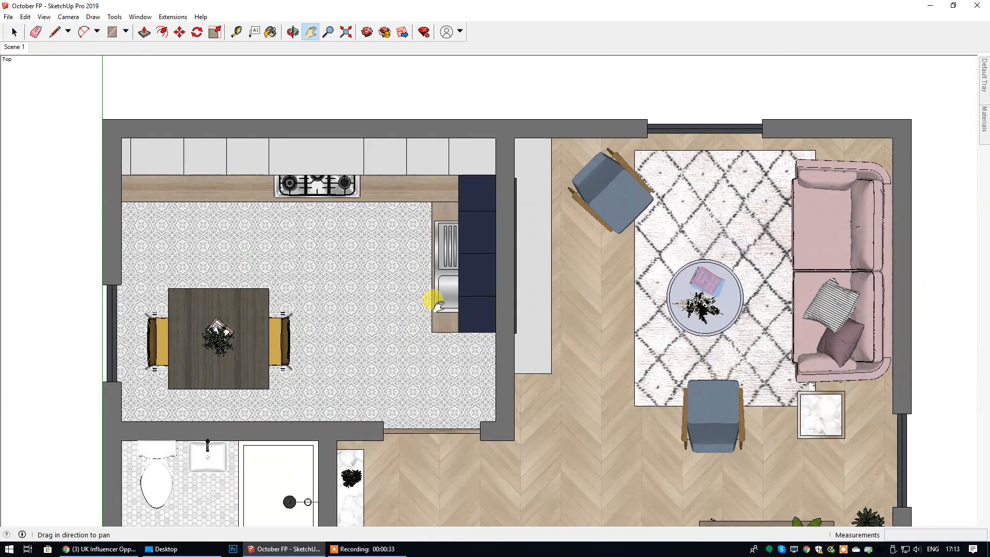
{"action": "left_click", "coordinate": [14, 32]}
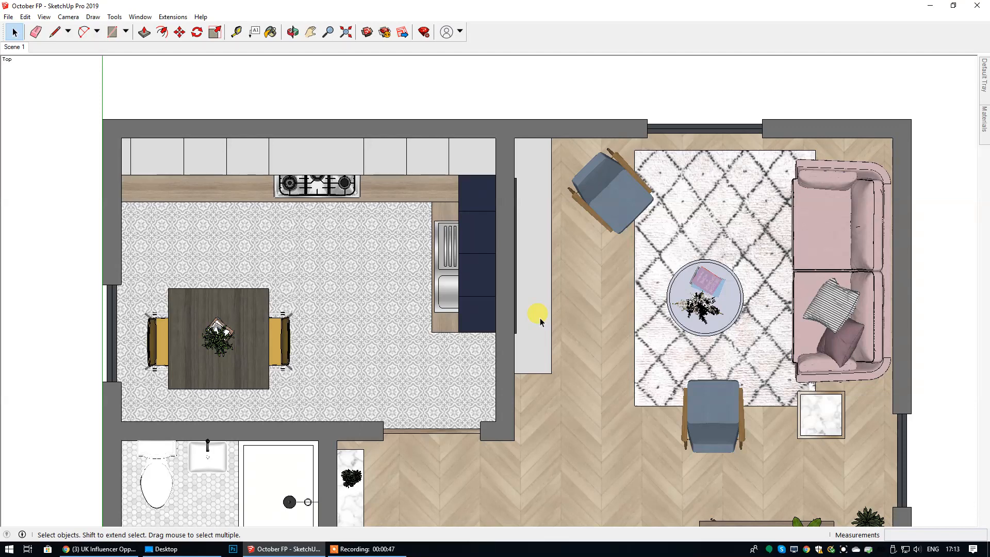
{"action": "left_click", "coordinate": [54, 32]}
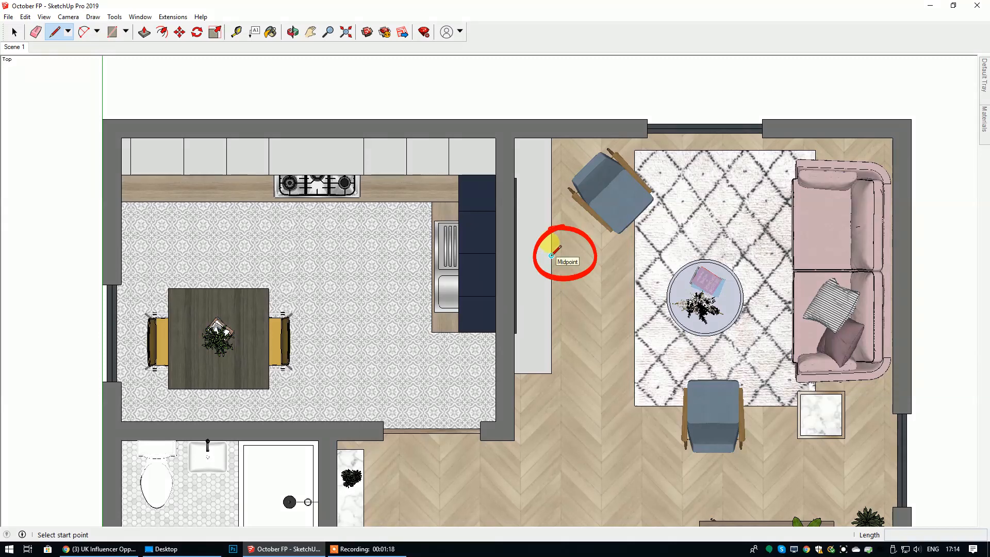
{"action": "left_click", "coordinate": [551, 256]}
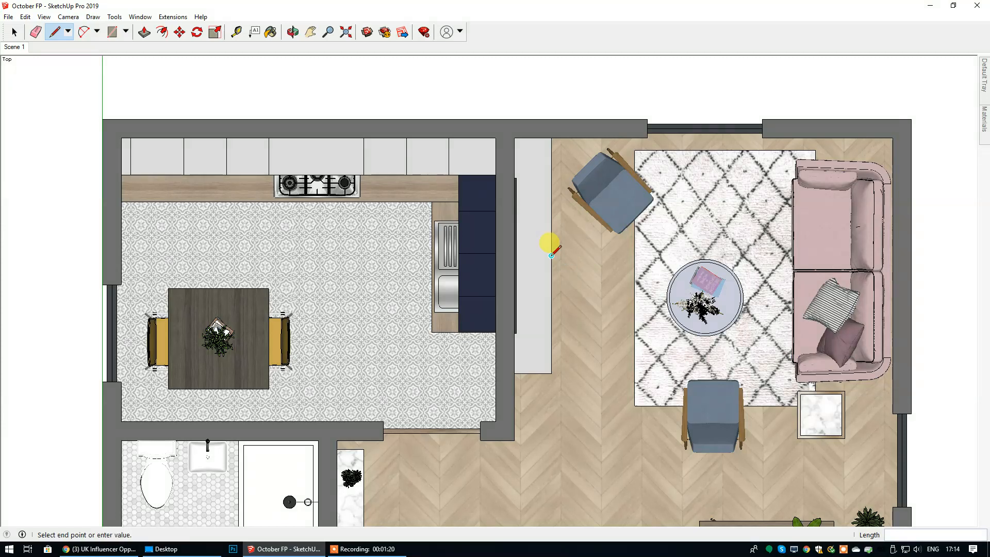
{"action": "left_click", "coordinate": [518, 255]}
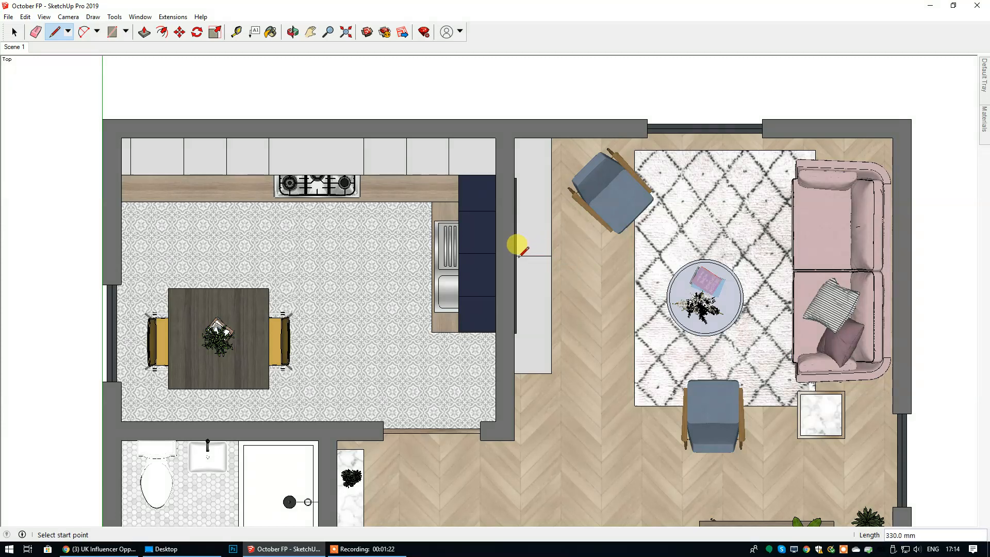
{"action": "left_click", "coordinate": [14, 32]}
Measure the front edge of each half of the living room wall unit with the Tape Measure tool
{"action": "left_click", "coordinate": [236, 34]}
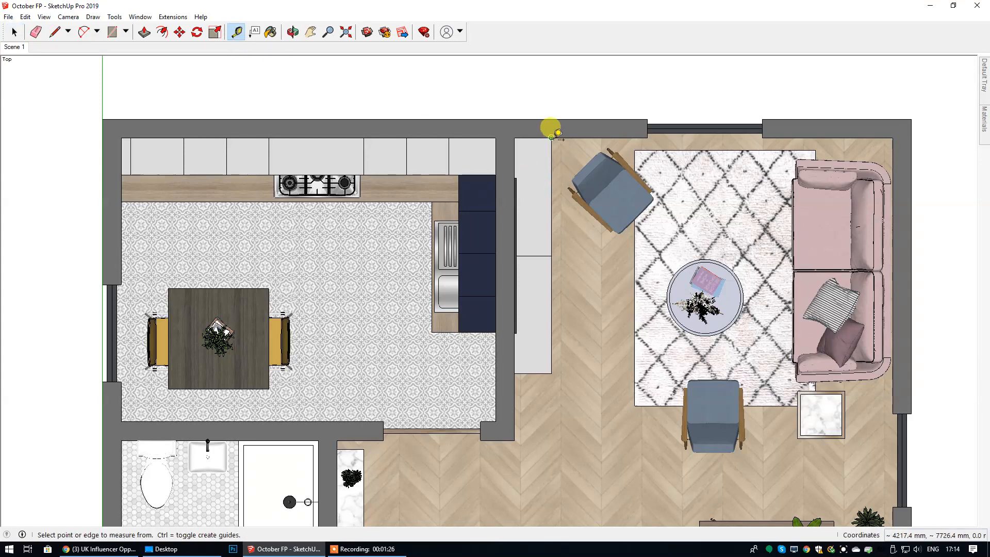
{"action": "left_click", "coordinate": [552, 135]}
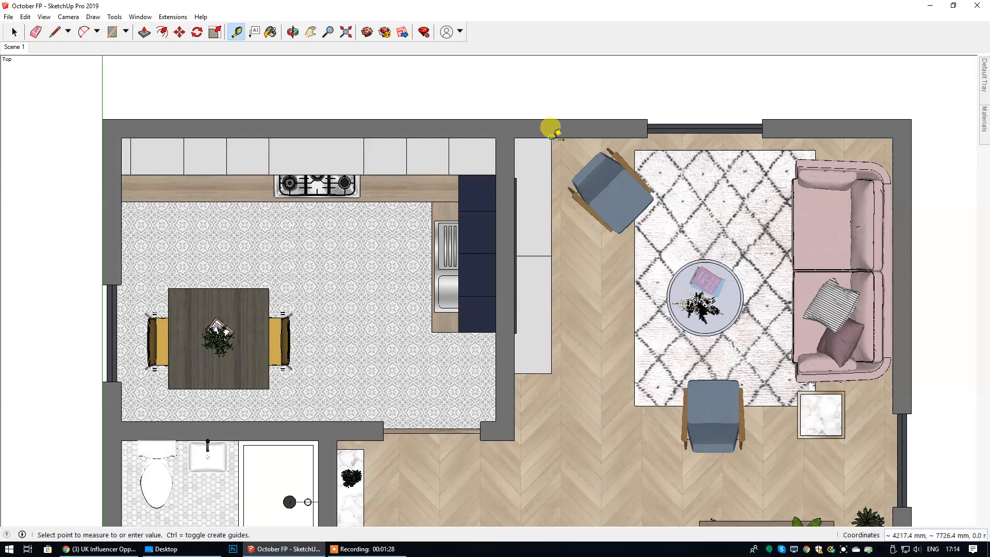
{"action": "left_click", "coordinate": [556, 246]}
{"action": "left_click", "coordinate": [556, 246]}
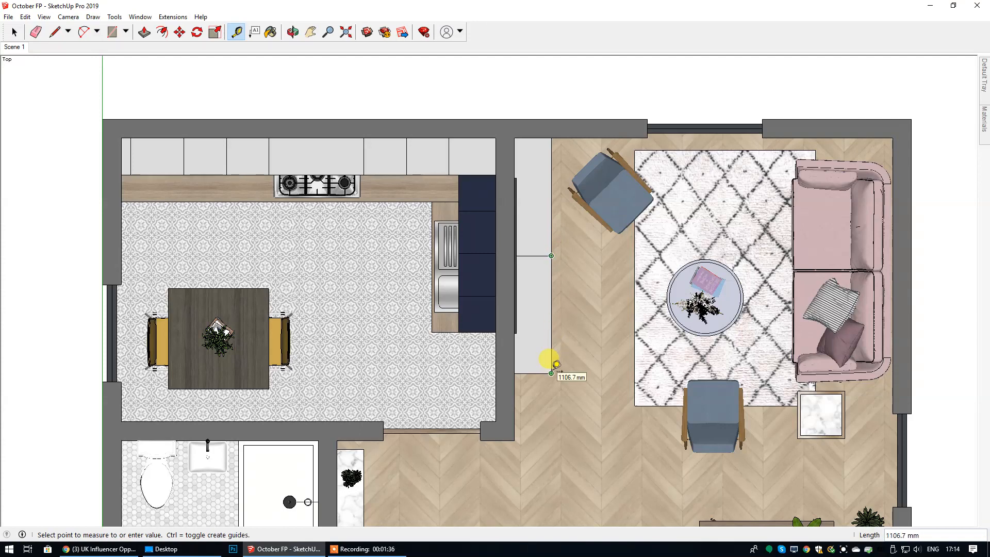
{"action": "key", "text": "space"}
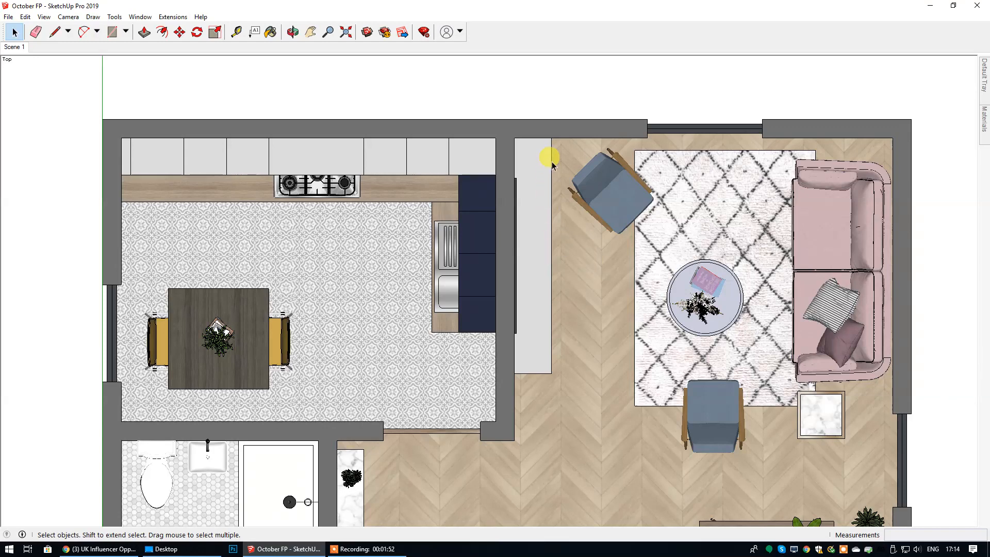
Divide the front edge of the living room wall unit into 4 equal segments
{"action": "left_click", "coordinate": [551, 250]}
{"action": "right_click", "coordinate": [551, 251]}
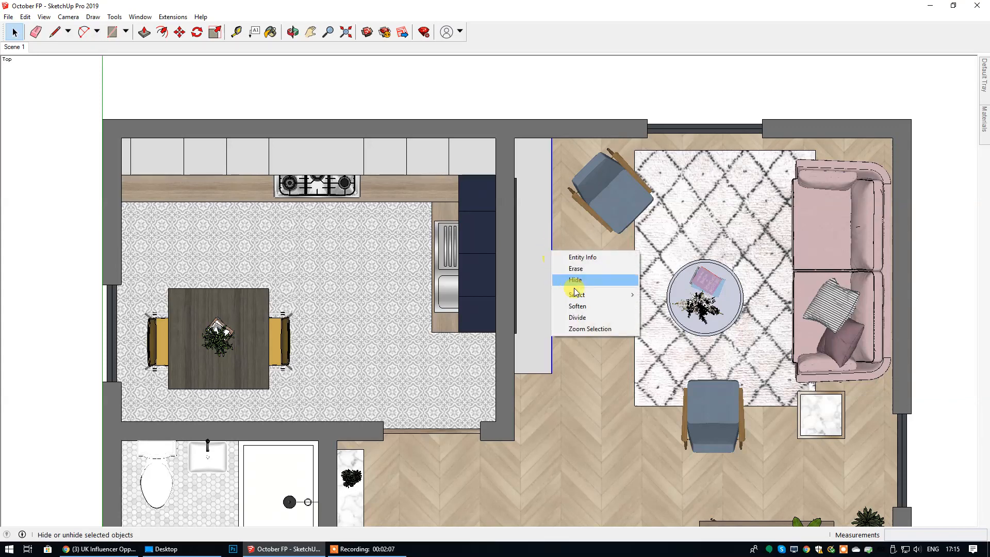
{"action": "left_click", "coordinate": [579, 316]}
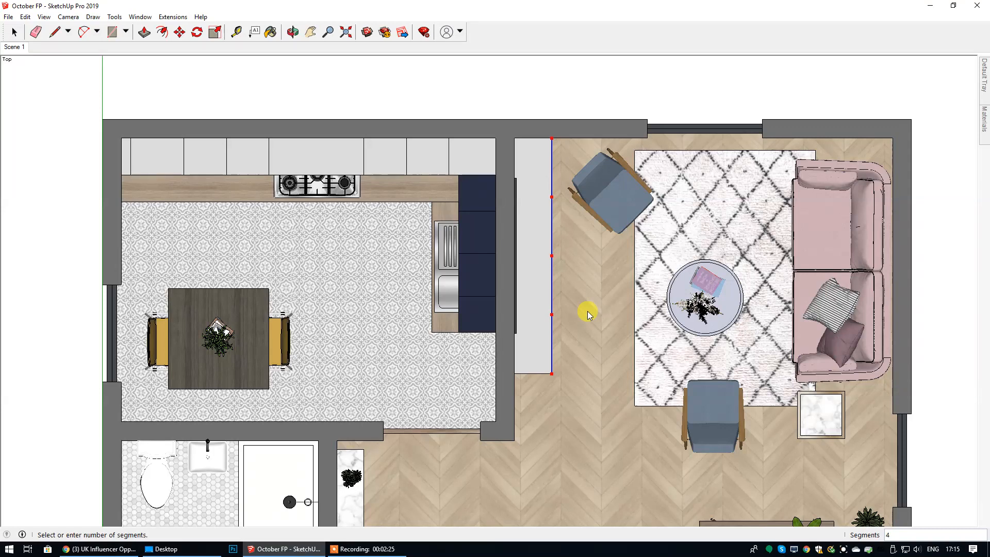
{"action": "key", "text": "space"}
{"action": "left_click", "coordinate": [247, 82]}
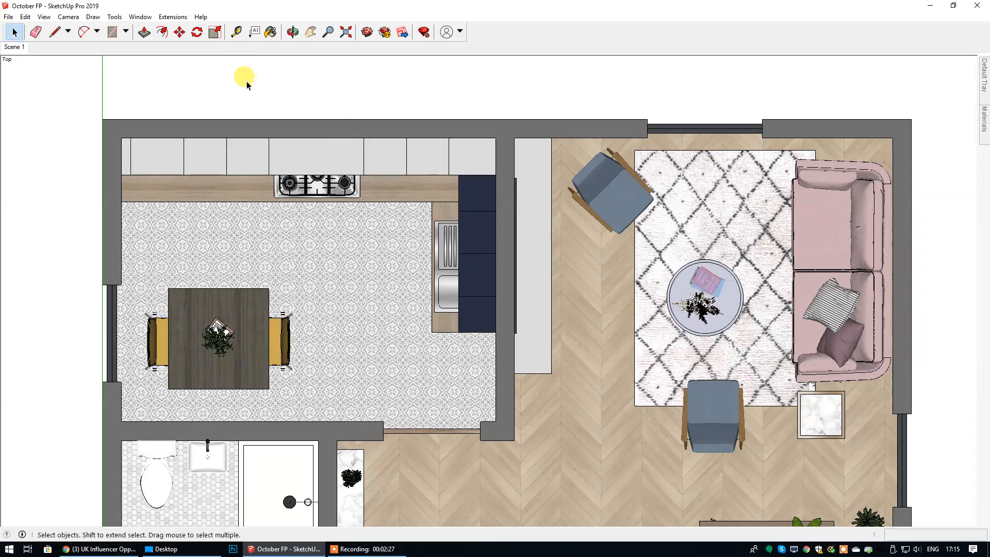
Draw three lines, each about 330 mm long, across the wall unit from the division points on its front edge
{"action": "left_click", "coordinate": [55, 33]}
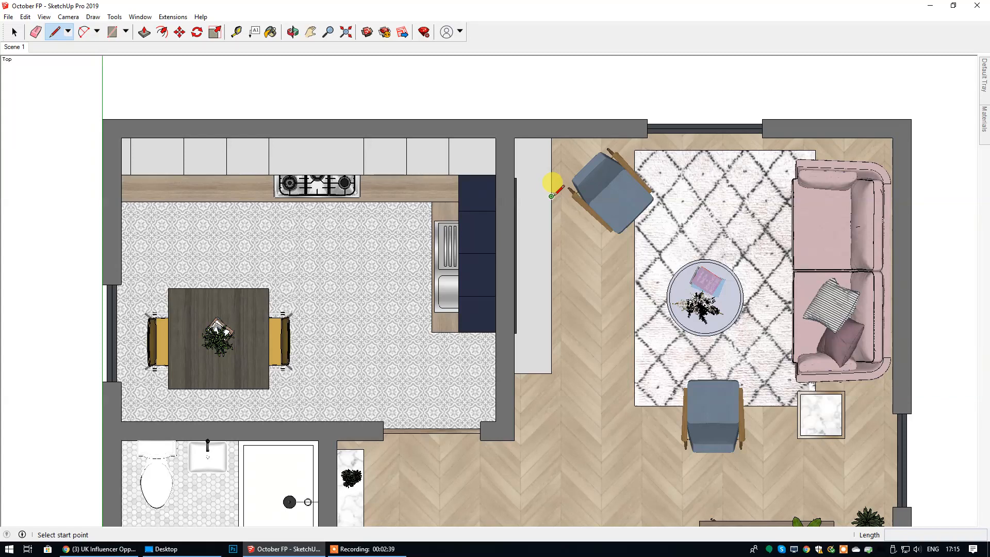
{"action": "left_click", "coordinate": [551, 196]}
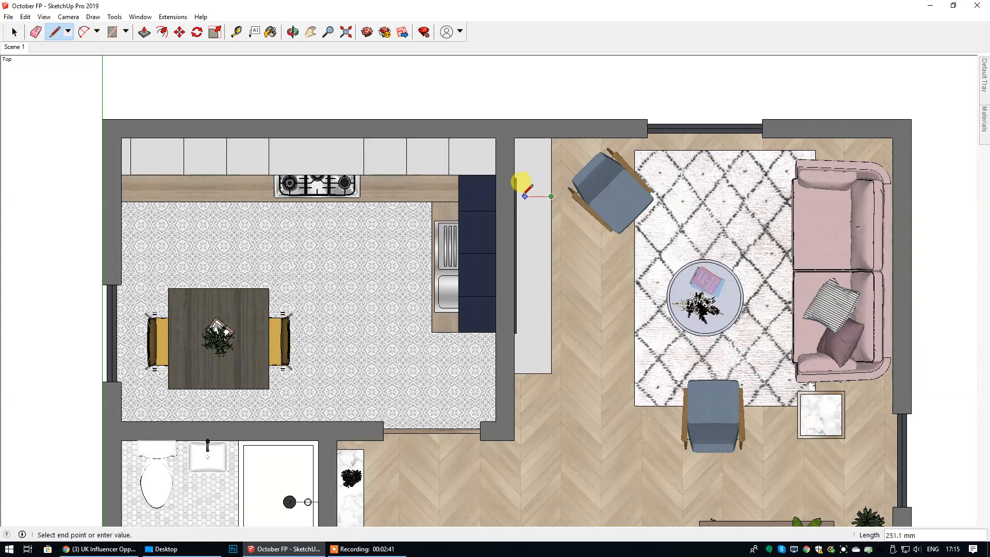
{"action": "left_click", "coordinate": [515, 197]}
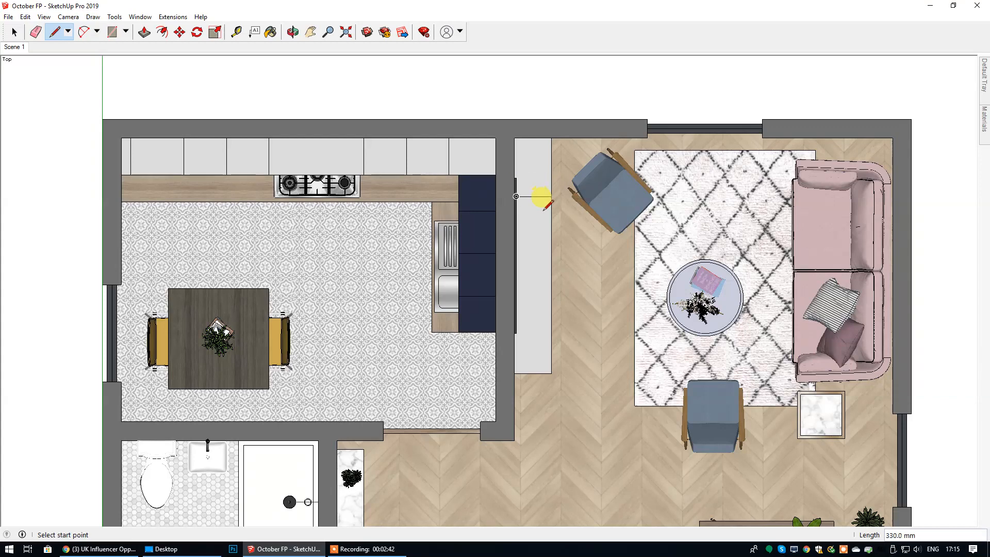
{"action": "left_click", "coordinate": [552, 256]}
{"action": "left_click", "coordinate": [516, 256]}
{"action": "left_click", "coordinate": [551, 314]}
{"action": "left_click", "coordinate": [516, 314]}
{"action": "left_click", "coordinate": [14, 32]}
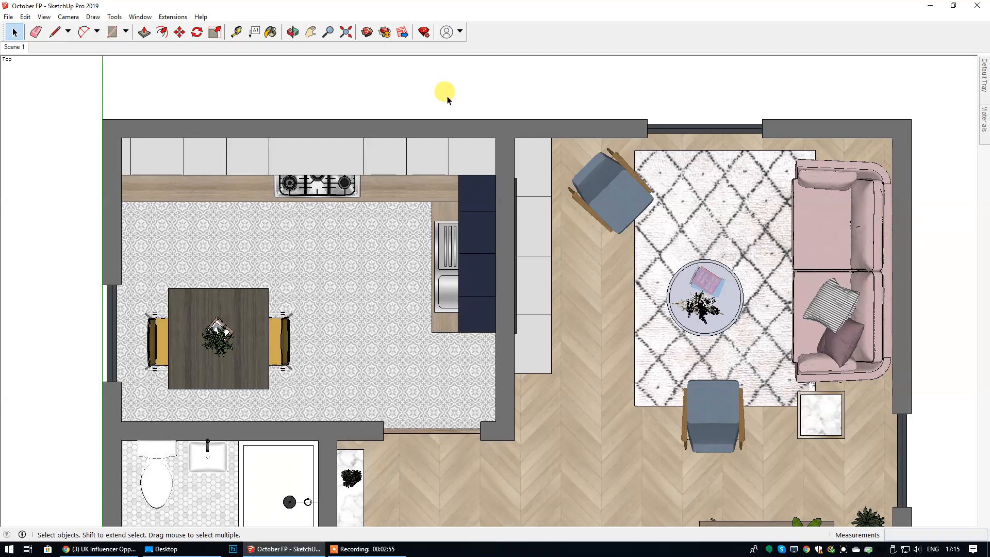
Measure the front edge of each of the wall unit's four sections with the Tape Measure tool
{"action": "left_click", "coordinate": [236, 32]}
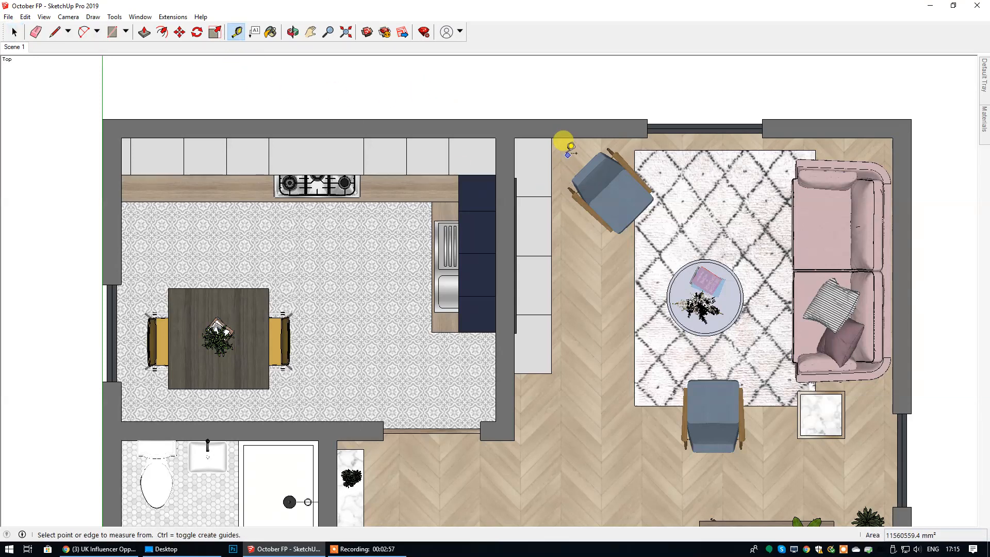
{"action": "left_click", "coordinate": [551, 137]}
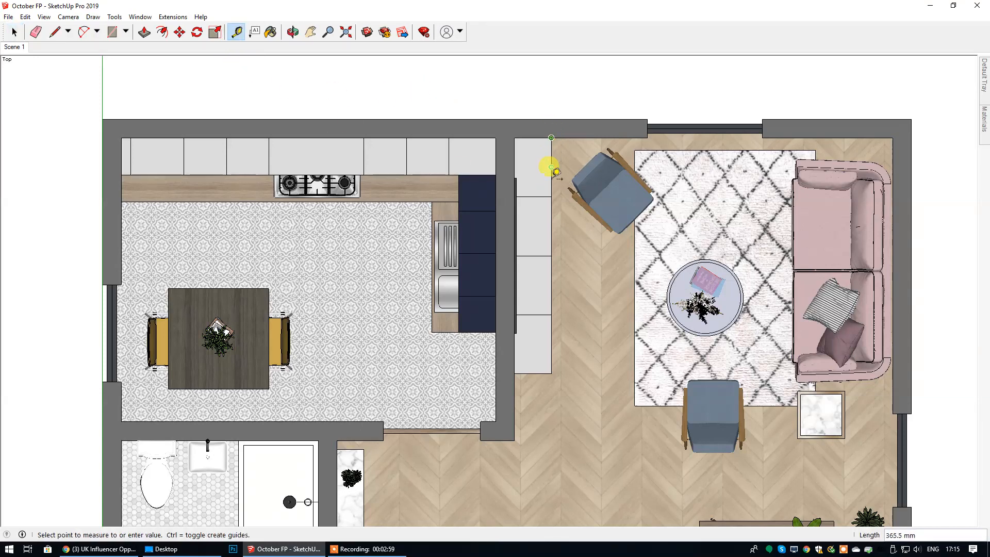
{"action": "left_click", "coordinate": [551, 196]}
{"action": "left_click", "coordinate": [551, 196]}
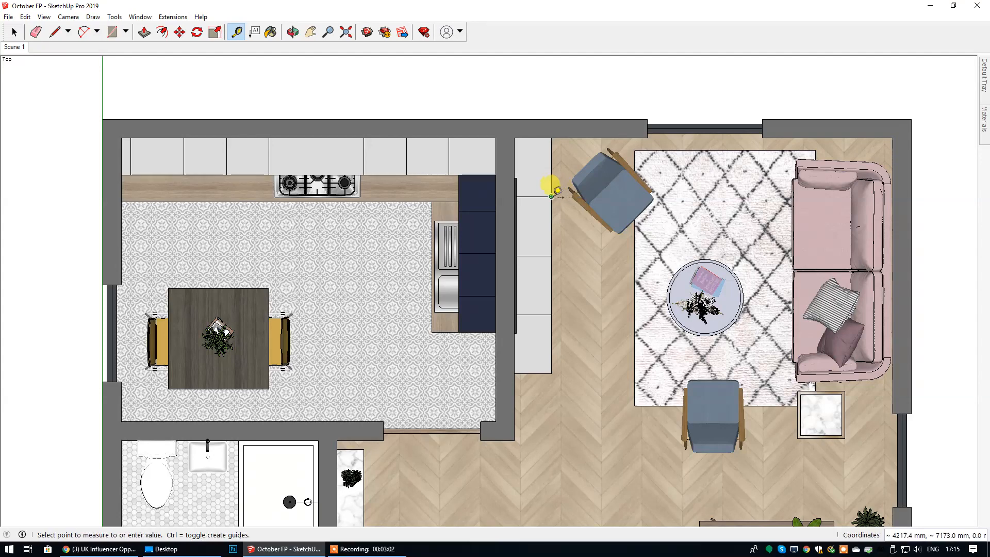
{"action": "left_click", "coordinate": [551, 255]}
{"action": "left_click", "coordinate": [551, 255]}
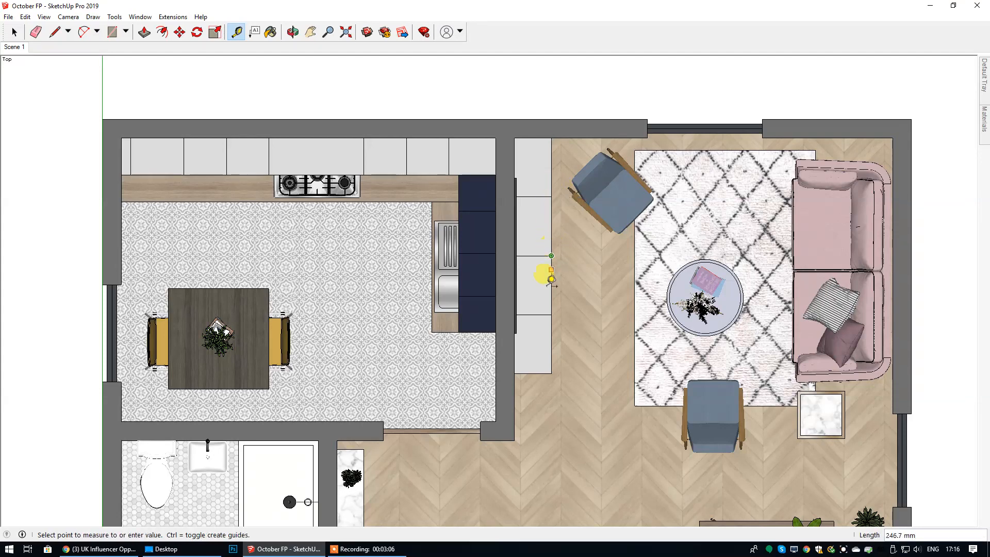
{"action": "left_click", "coordinate": [551, 313]}
{"action": "left_click", "coordinate": [551, 314]}
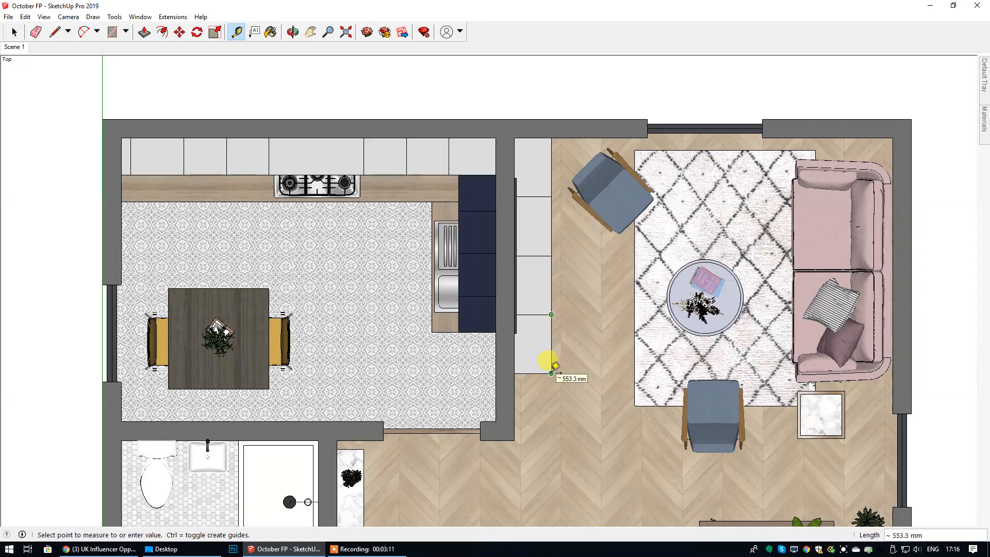
{"action": "left_click", "coordinate": [14, 32]}
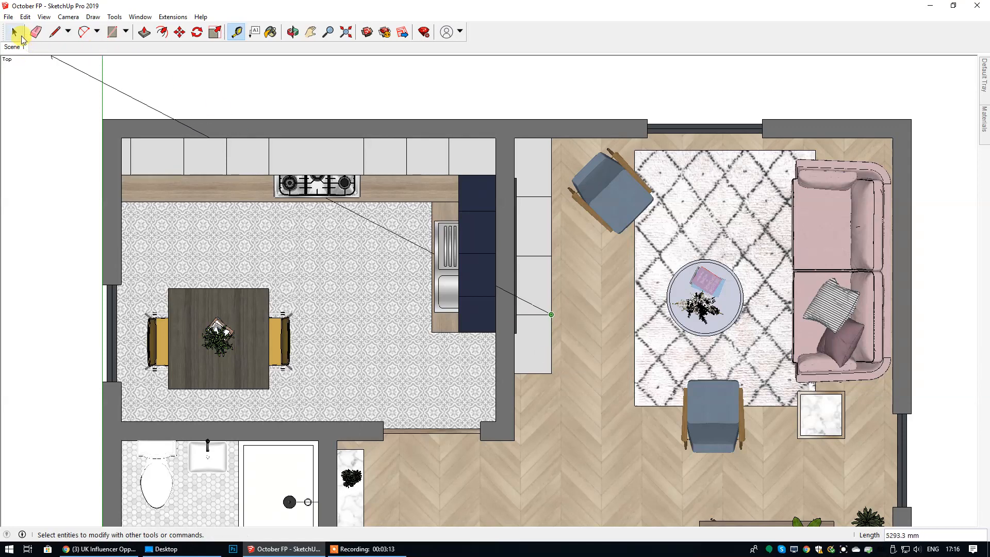